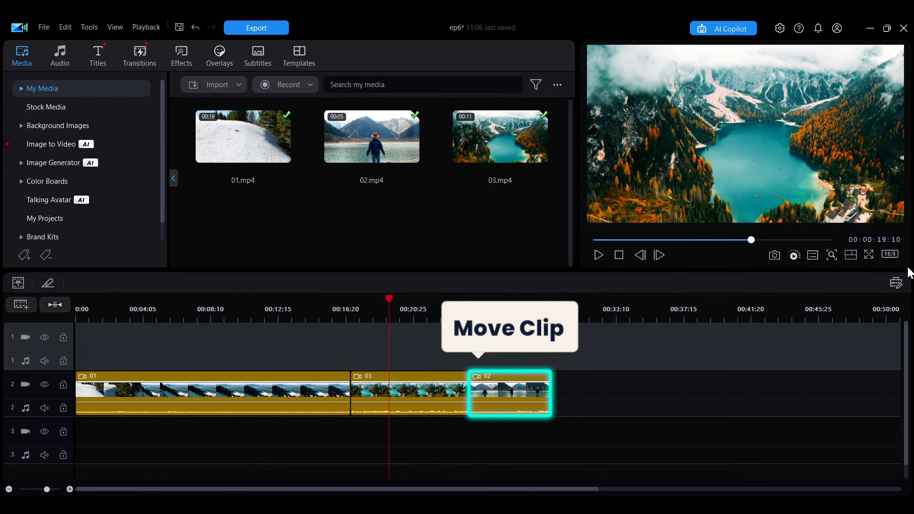
# - Drag clip 02 from track 2 onto track 3, starting near 00:19:22 beneath clip 03's end
pyautogui.click(517, 391)
pyautogui.moveTo(517, 391); pyautogui.dragTo(435, 449)
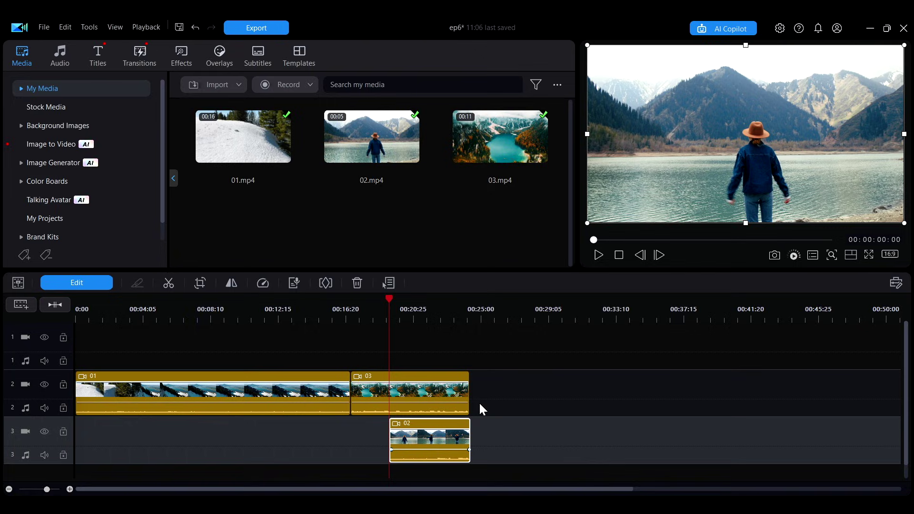
# - Split clip 03 at the playhead near 00:22, then undo and redo the split
pyautogui.moveTo(389, 298); pyautogui.dragTo(436, 299)
pyautogui.click(433, 385)
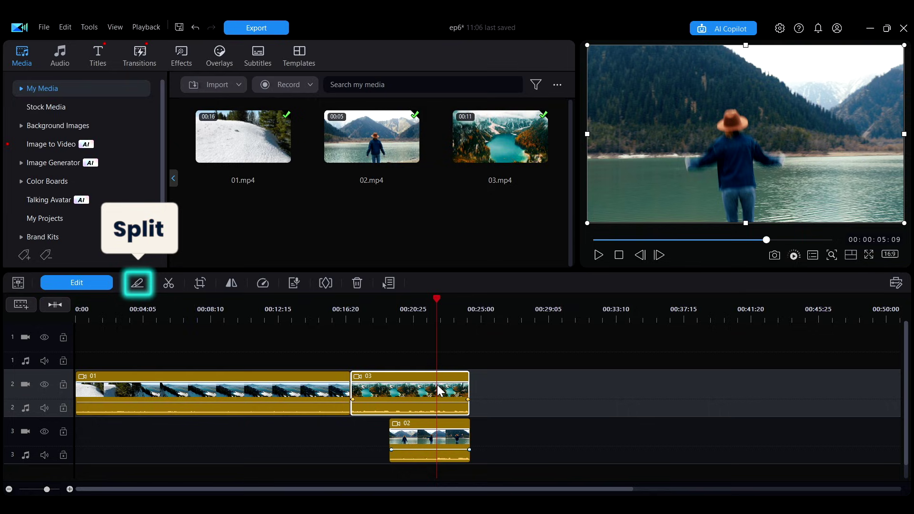
pyautogui.click(137, 283)
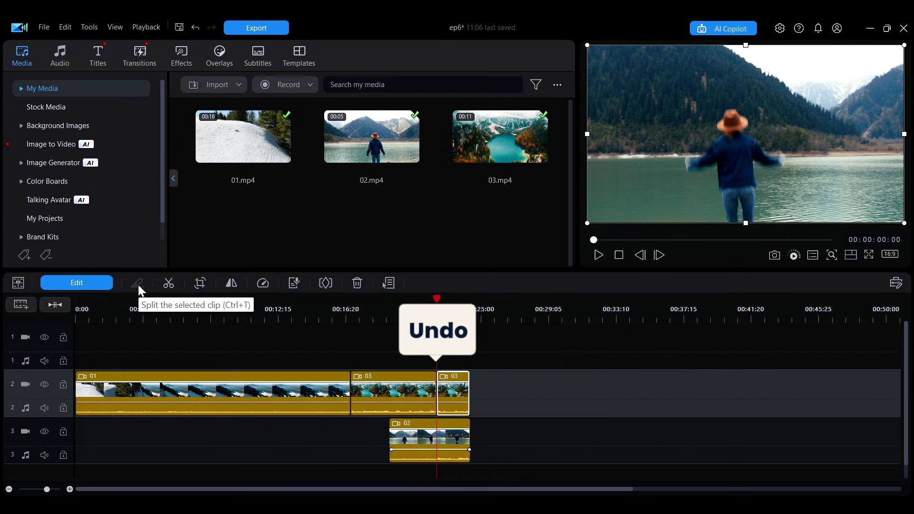
pyautogui.hotkey('ctrl', 'z')
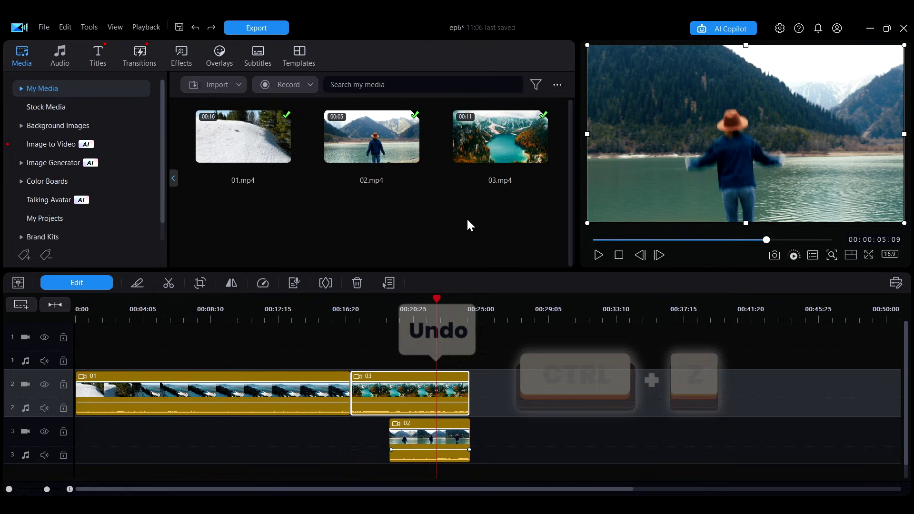
pyautogui.hotkey('ctrl', 'y')
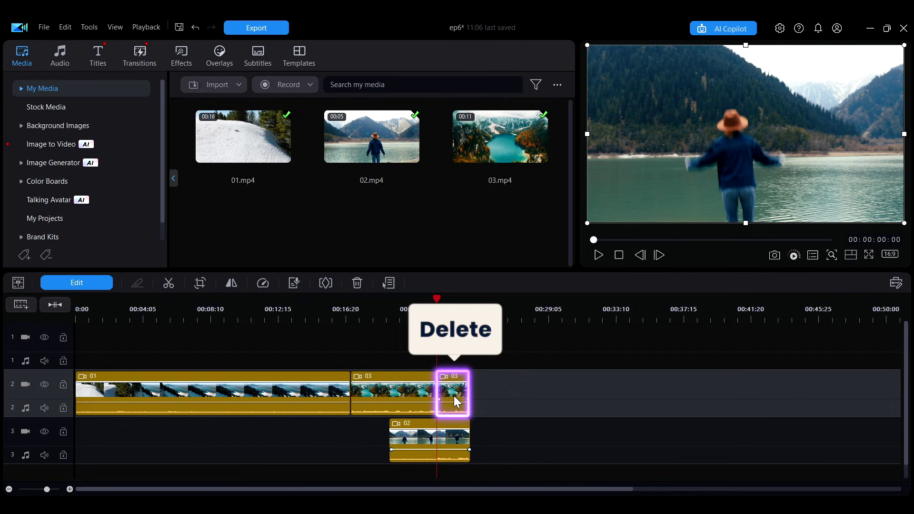
# - Delete the tail piece of clip 03, then copy clip 02 from track 3
pyautogui.click(357, 286)
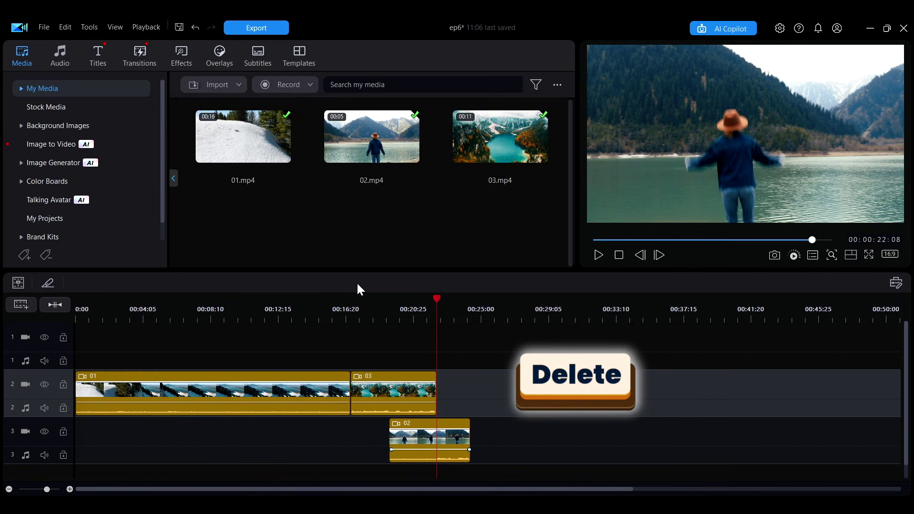
pyautogui.click(424, 434)
pyautogui.rightClick(424, 434)
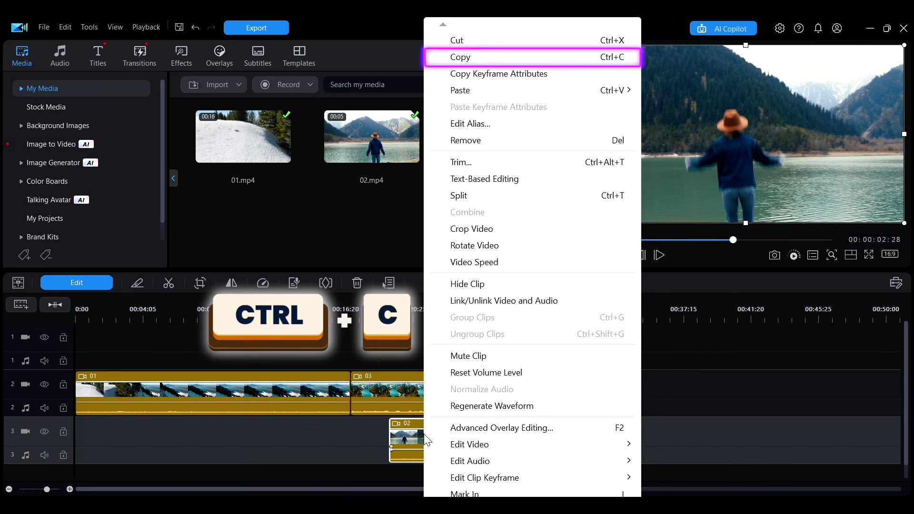
pyautogui.hotkey('ctrl', 'c')
# - Paste the copied clip 02 onto track 2 at the playhead, right after clip 03
pyautogui.click(469, 380)
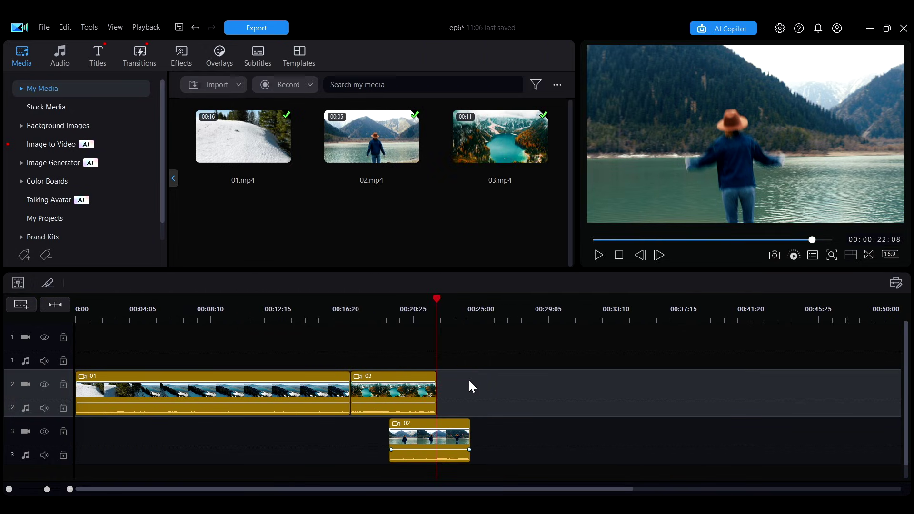
pyautogui.rightClick(462, 379)
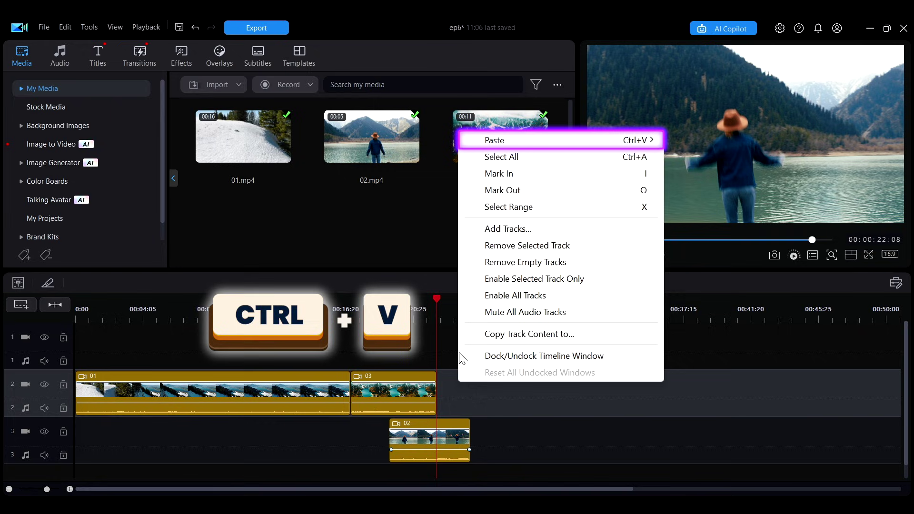
pyautogui.hotkey('ctrl', 'v')
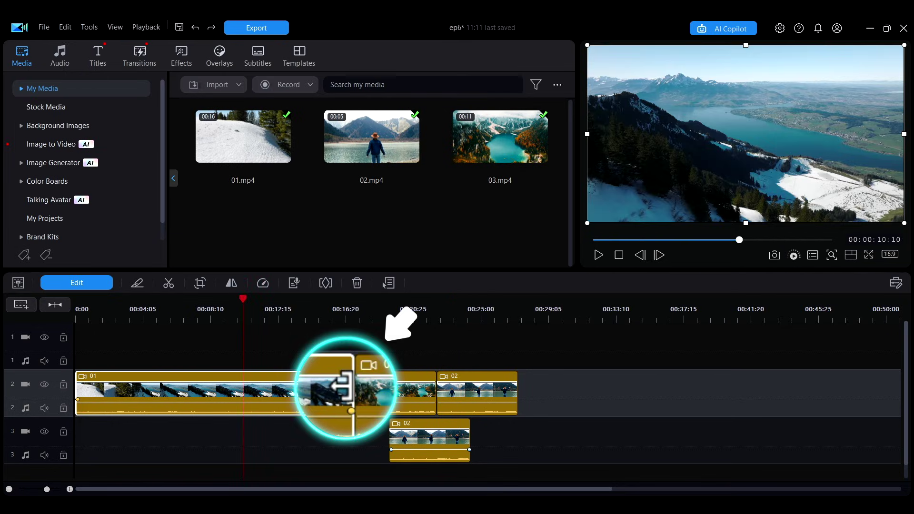
# - Trim clip 01 to about 4 seconds, testing Trim Only and Trim and Move Clips, then Trim and Move All Clips
pyautogui.moveTo(349, 395); pyautogui.dragTo(165, 413)
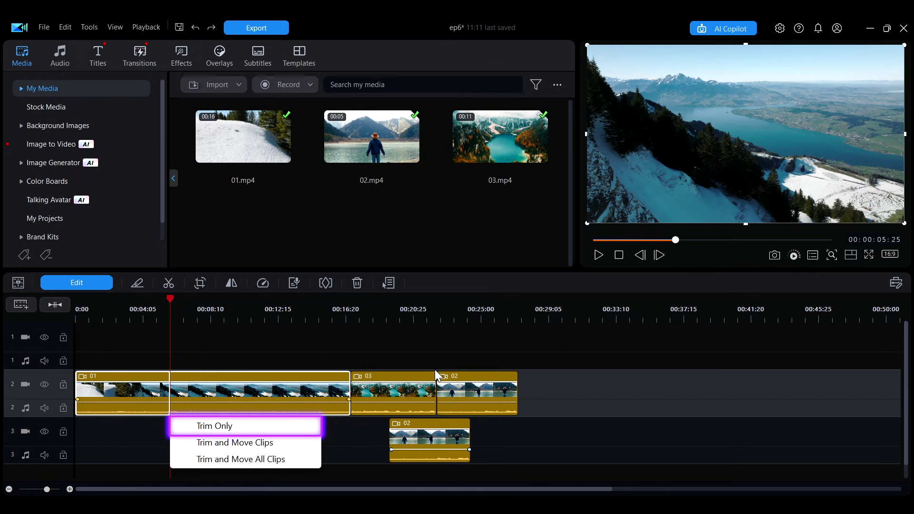
pyautogui.click(296, 424)
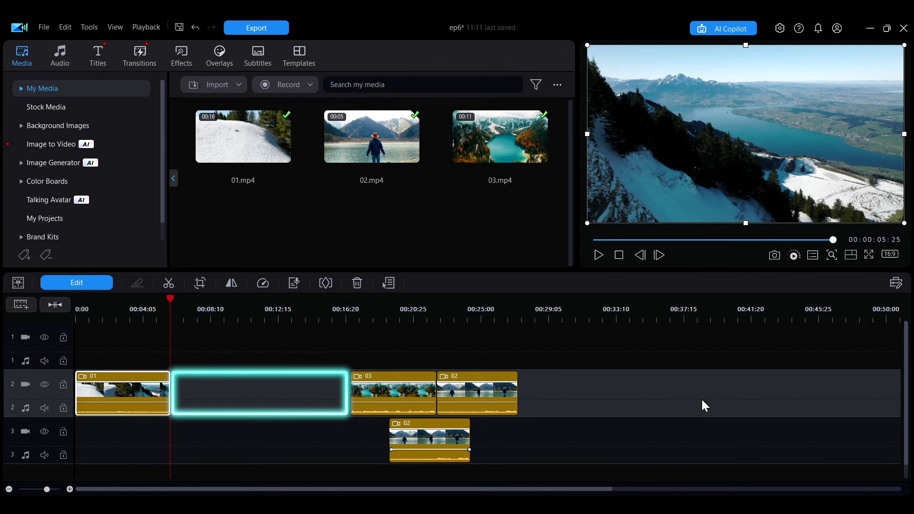
pyautogui.hotkey('ctrl', 'z')
pyautogui.moveTo(350, 395); pyautogui.dragTo(151, 398)
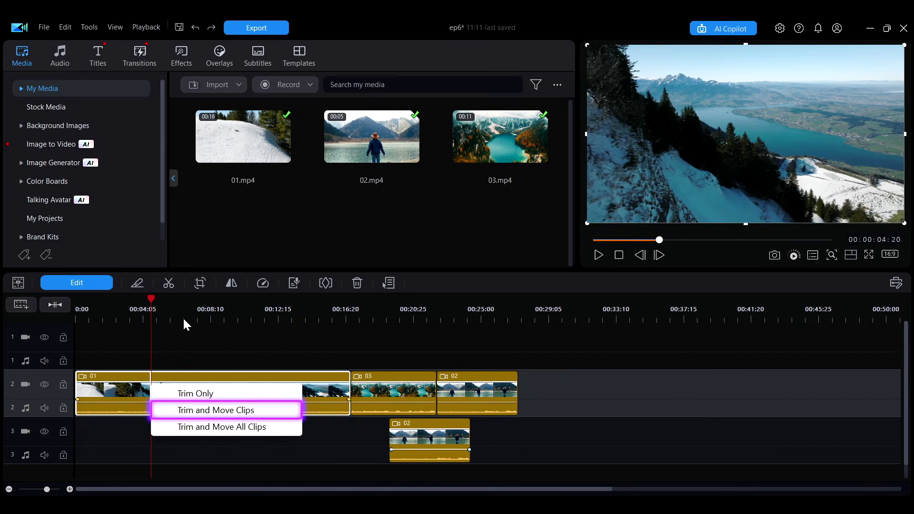
pyautogui.click(191, 411)
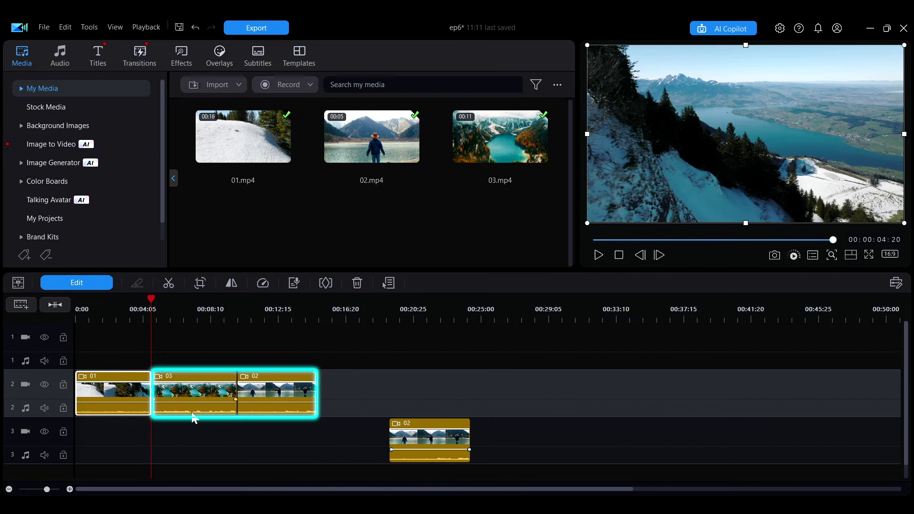
pyautogui.hotkey('ctrl', 'z')
pyautogui.moveTo(350, 395); pyautogui.dragTo(146, 395)
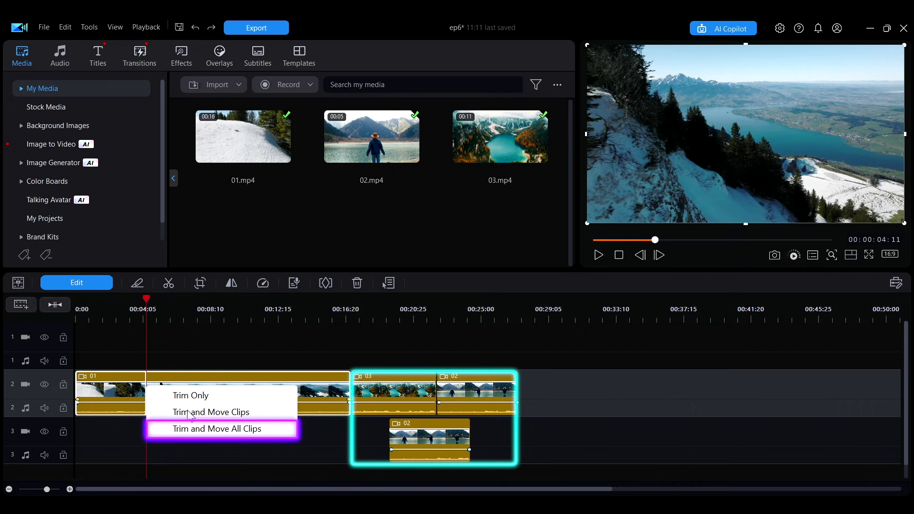
pyautogui.click(196, 429)
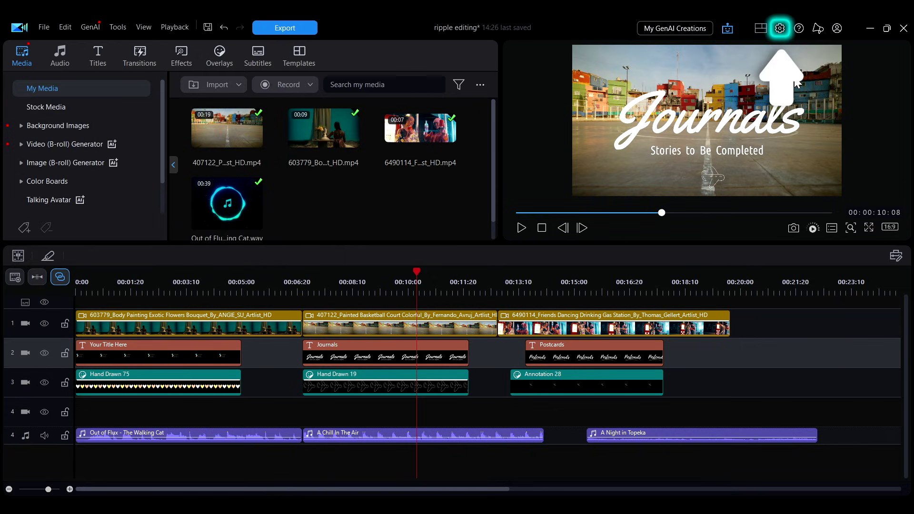
# - Check the Editing page of Preferences, then bring up About CyberLink PowerDirector
pyautogui.click(781, 29)
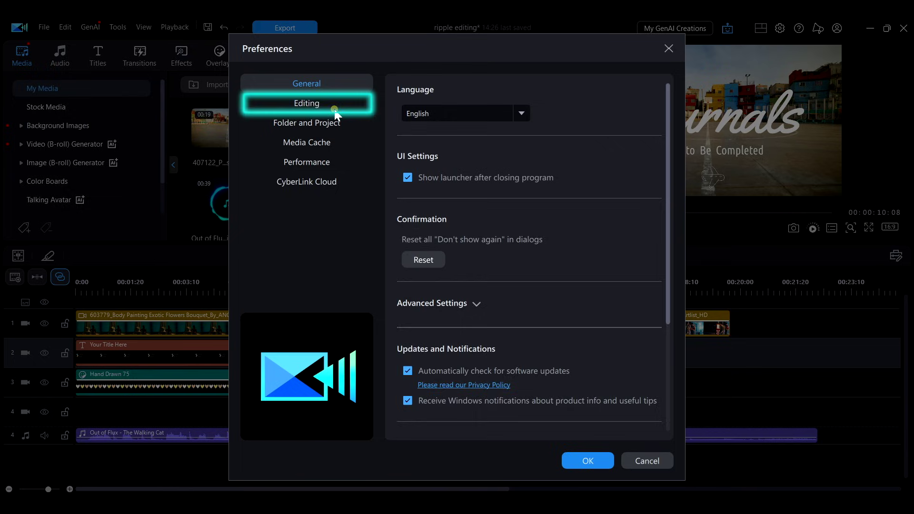
pyautogui.click(333, 103)
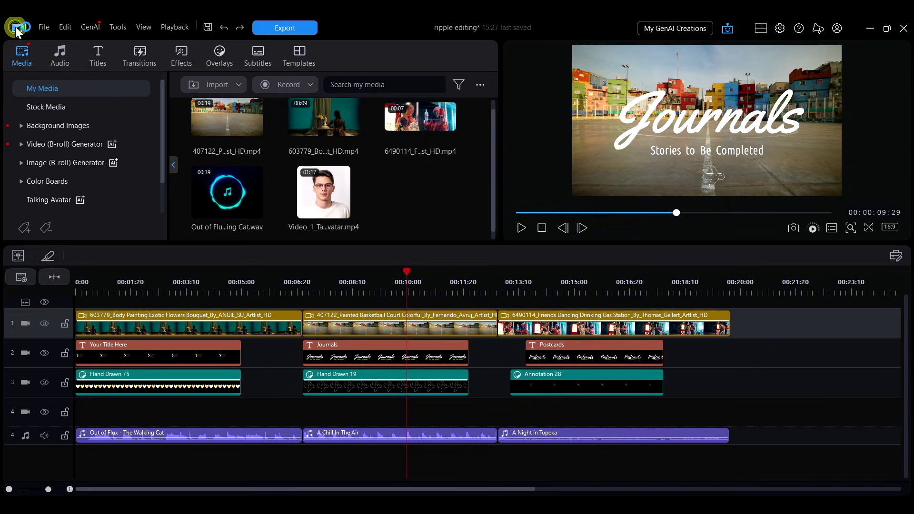
pyautogui.click(17, 29)
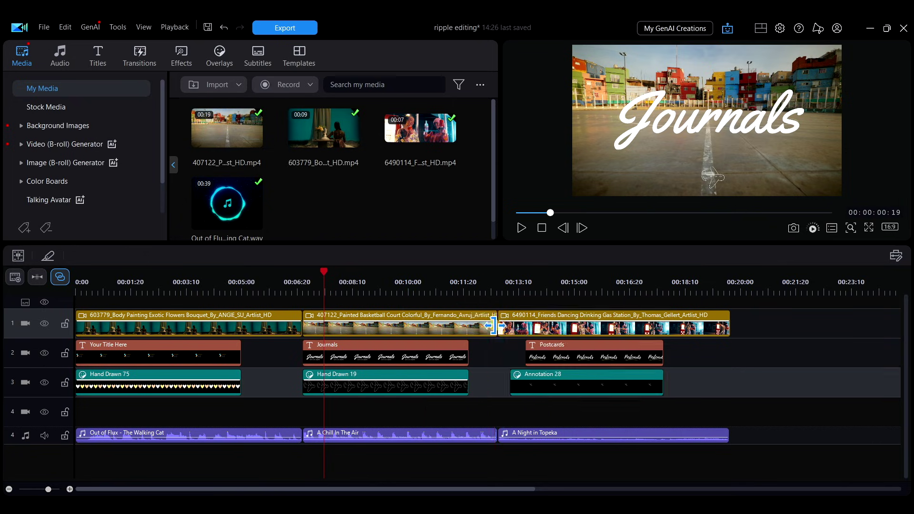
# - Try trimming and deleting the basketball court clip, undoing both to restore it with its titles
pyautogui.moveTo(408, 324)
pyautogui.mouseDown()
pyautogui.moveTo(429, 324)
pyautogui.moveTo(405, 323)
pyautogui.mouseUp()
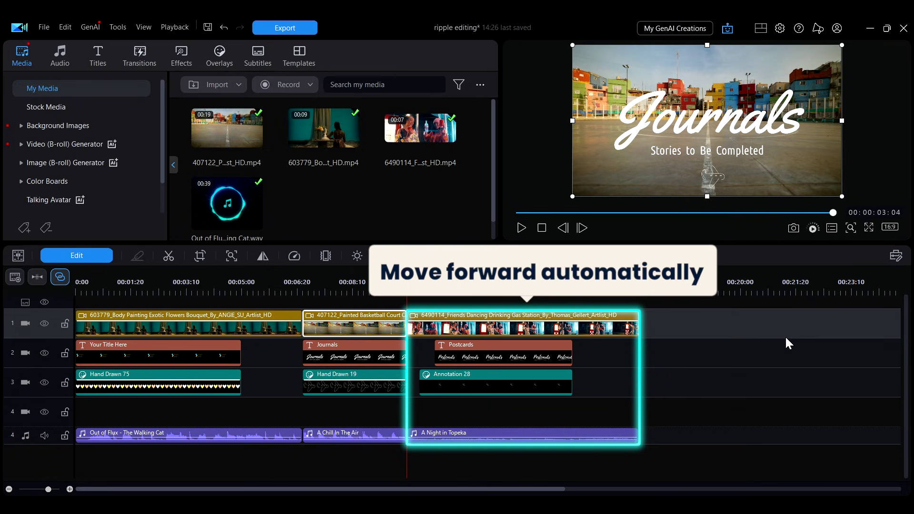
pyautogui.hotkey('ctrl', 'z')
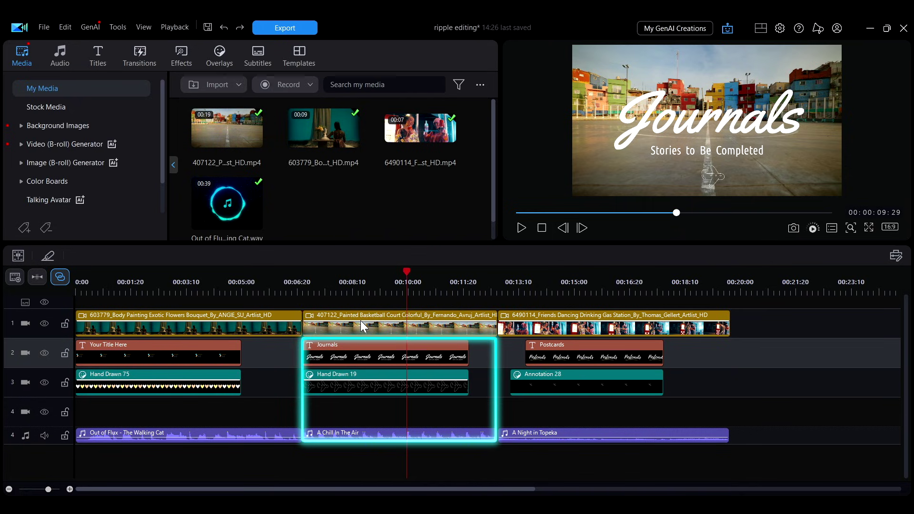
pyautogui.click(362, 326)
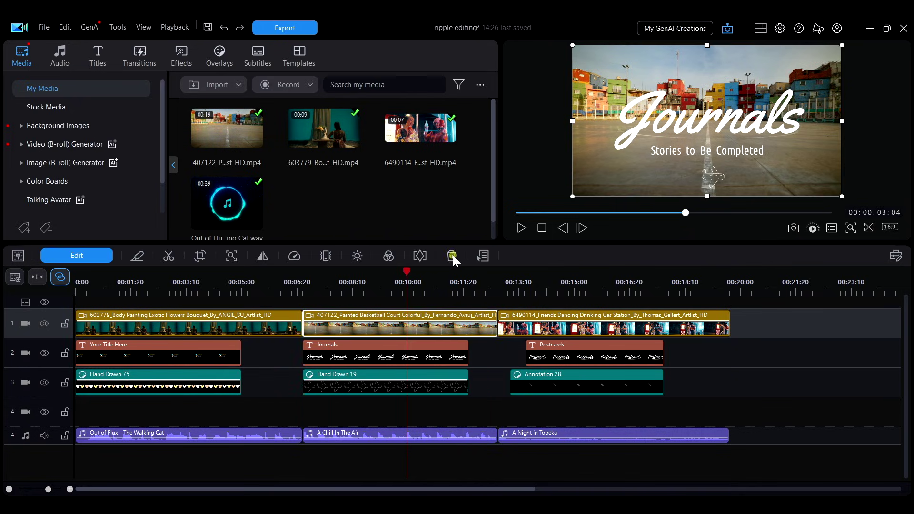
pyautogui.click(453, 255)
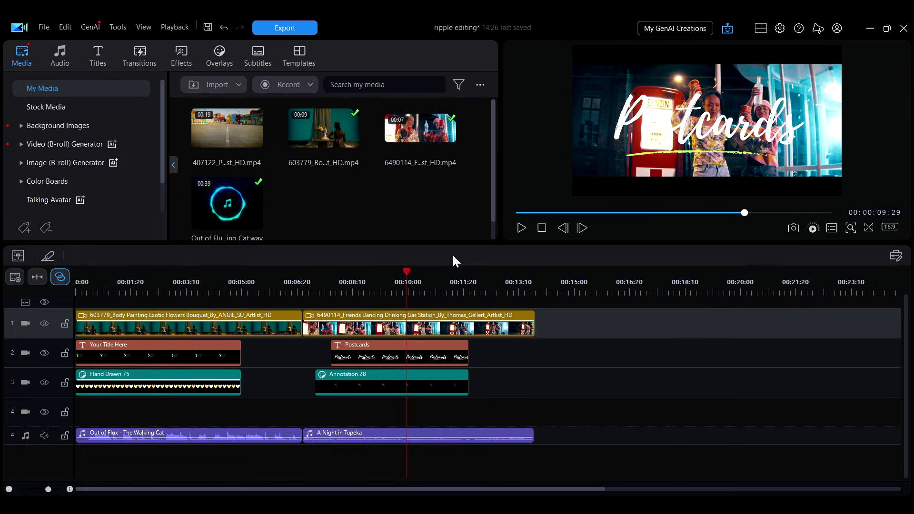
pyautogui.hotkey('ctrl', 'z')
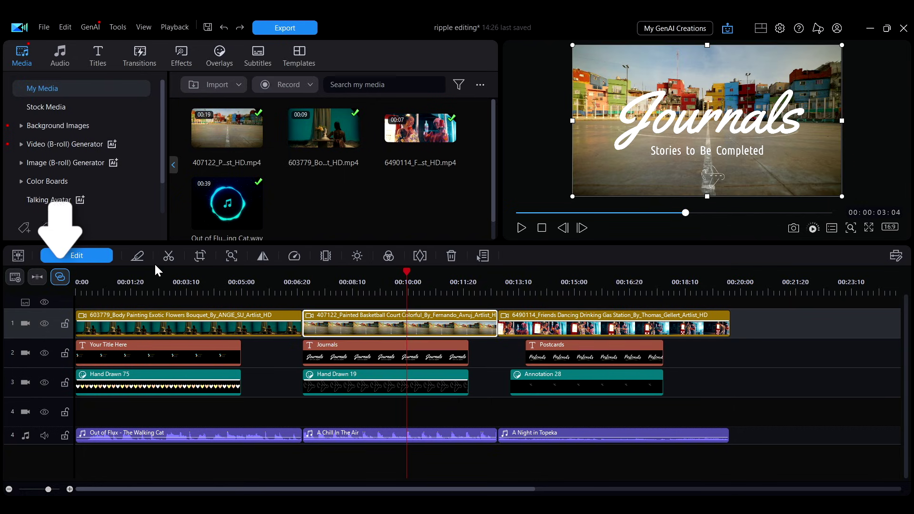
# - Disable ripple editing, trim the 407122 clip, and delete it to leave a gap on track 1
pyautogui.click(60, 277)
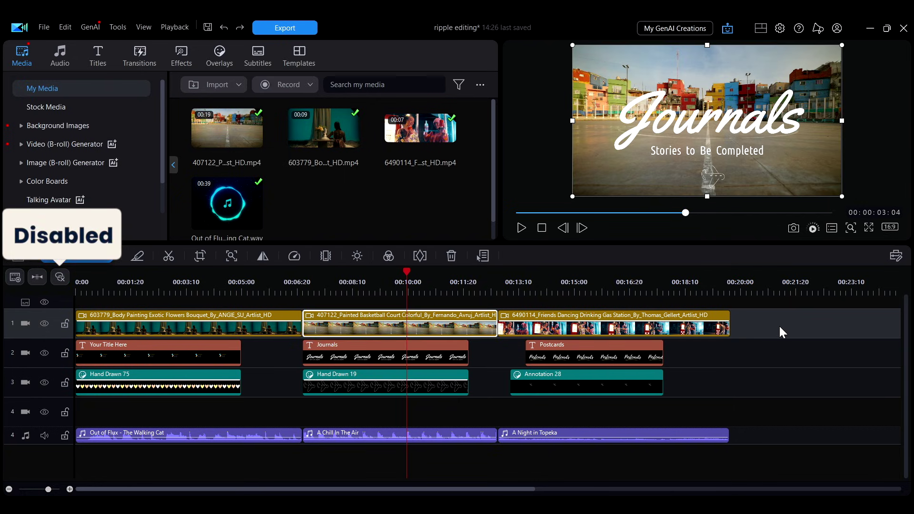
pyautogui.moveTo(496, 327); pyautogui.dragTo(406, 323)
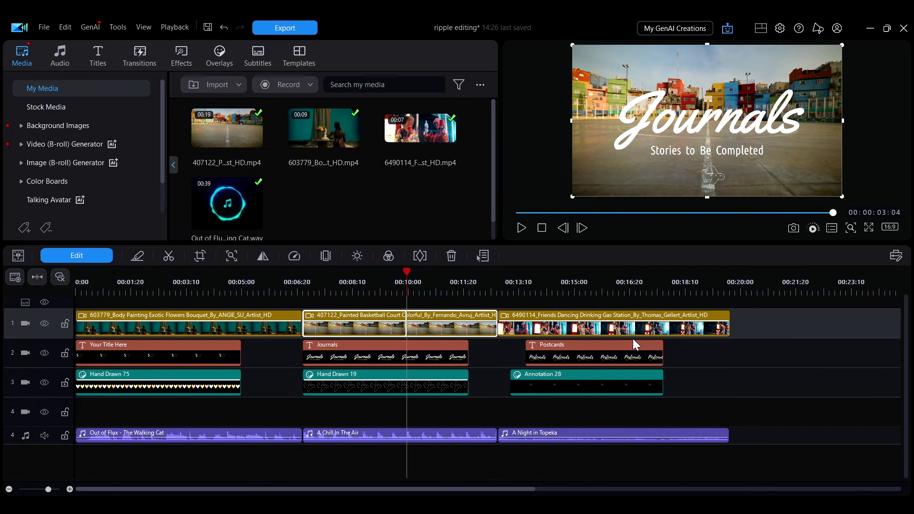
pyautogui.click(479, 317)
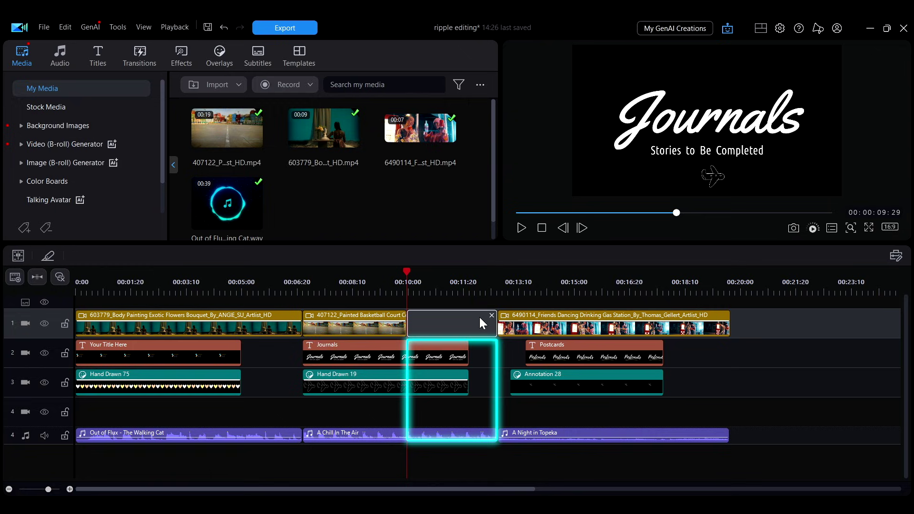
pyautogui.click(391, 323)
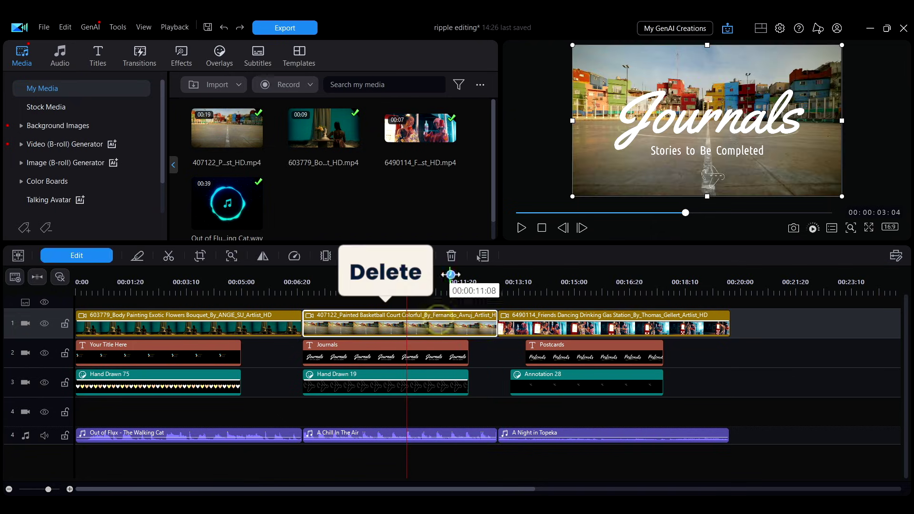
pyautogui.click(455, 258)
pyautogui.click(445, 321)
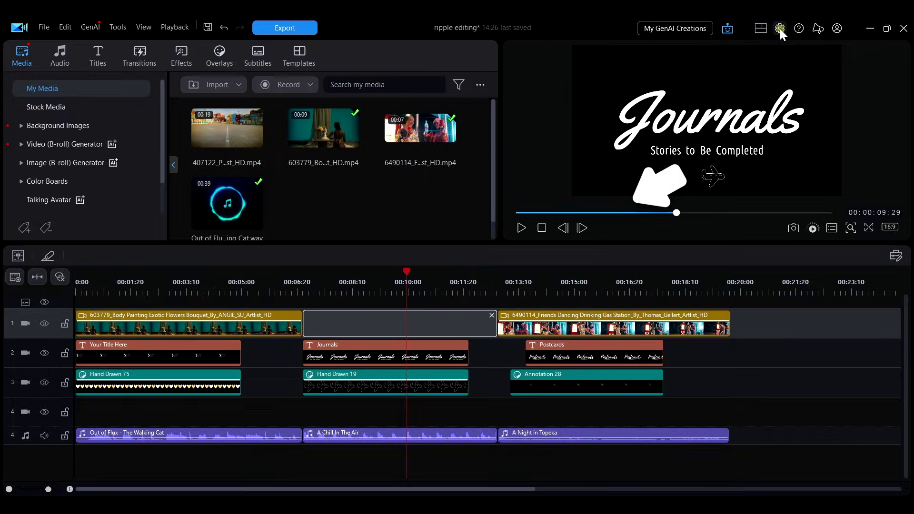
# - Uncheck Enable auto ripple editing, then trim the first clip to 00:03:18 with Trim and Move All Clips
pyautogui.click(779, 28)
pyautogui.click(298, 106)
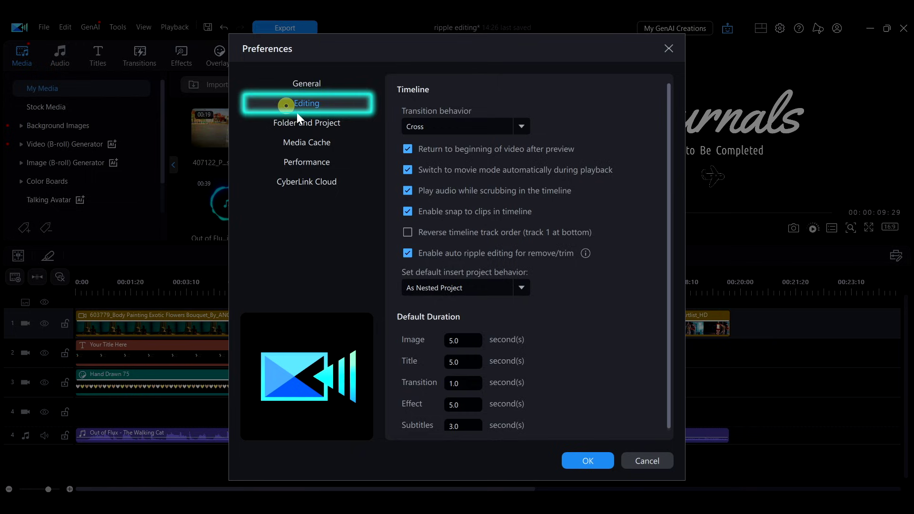
pyautogui.click(407, 253)
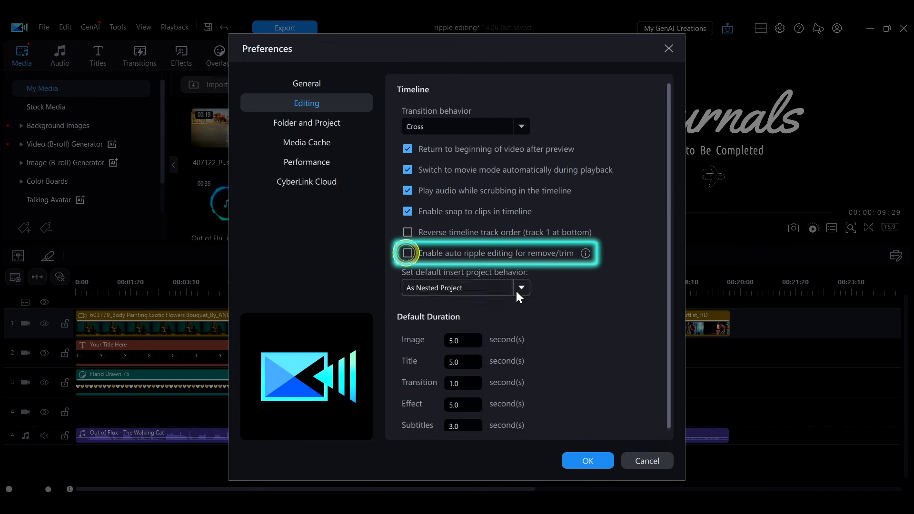
pyautogui.click(603, 459)
pyautogui.moveTo(302, 324); pyautogui.dragTo(195, 329)
pyautogui.click(237, 363)
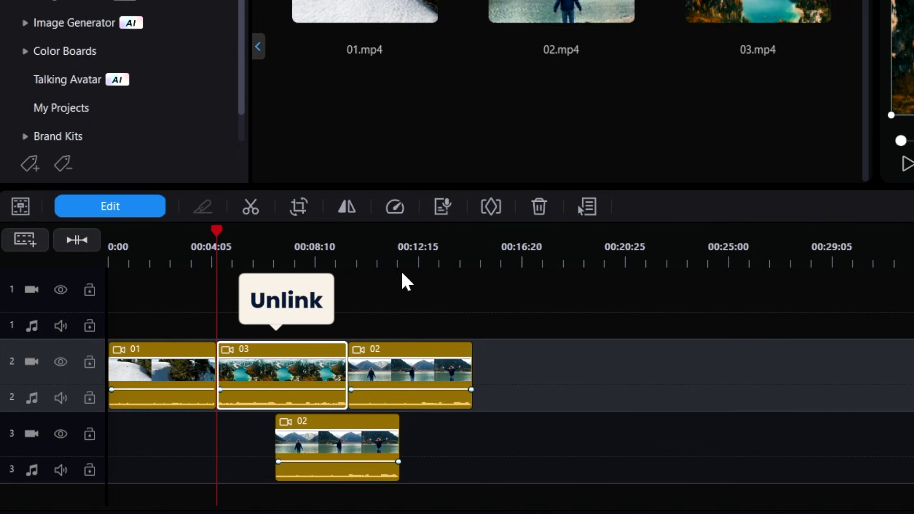
# - Unlink clip 03's audio, move the audio to 00:16:03 and shorten its end
pyautogui.rightClick(283, 353)
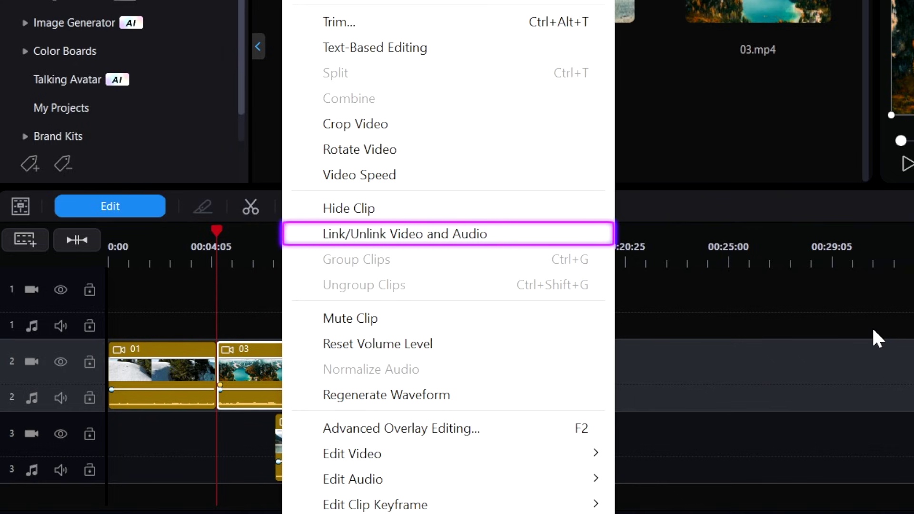
pyautogui.click(592, 238)
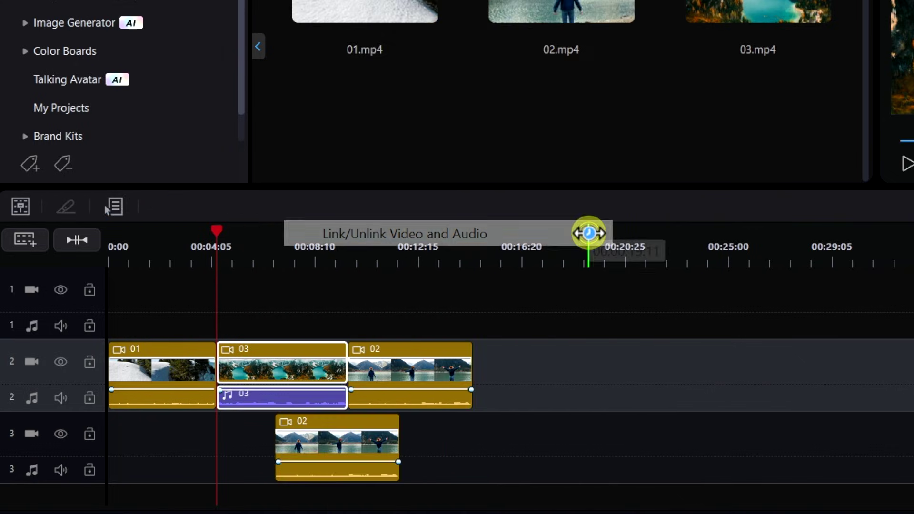
pyautogui.moveTo(295, 392); pyautogui.dragTo(588, 364)
pyautogui.moveTo(635, 391); pyautogui.dragTo(564, 391)
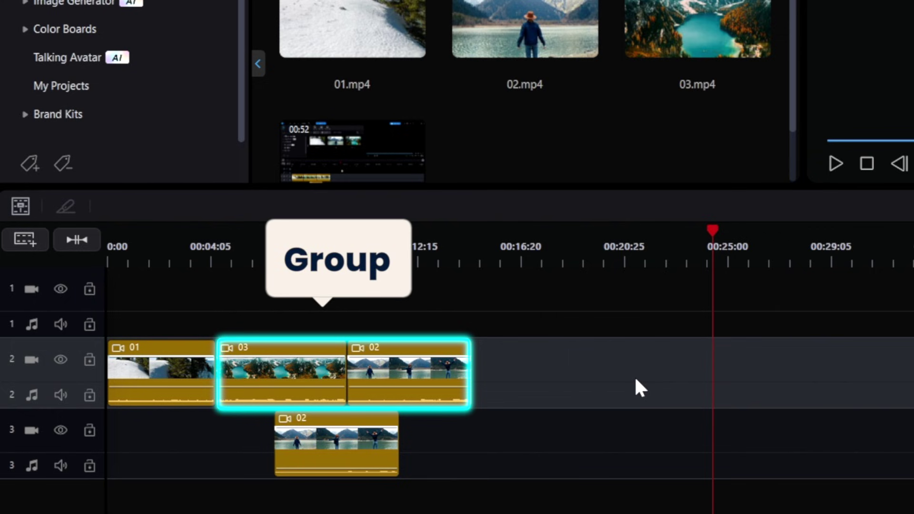
# - Group clips 03 and 02 and move the group up to track 1
pyautogui.moveTo(569, 371); pyautogui.dragTo(290, 356)
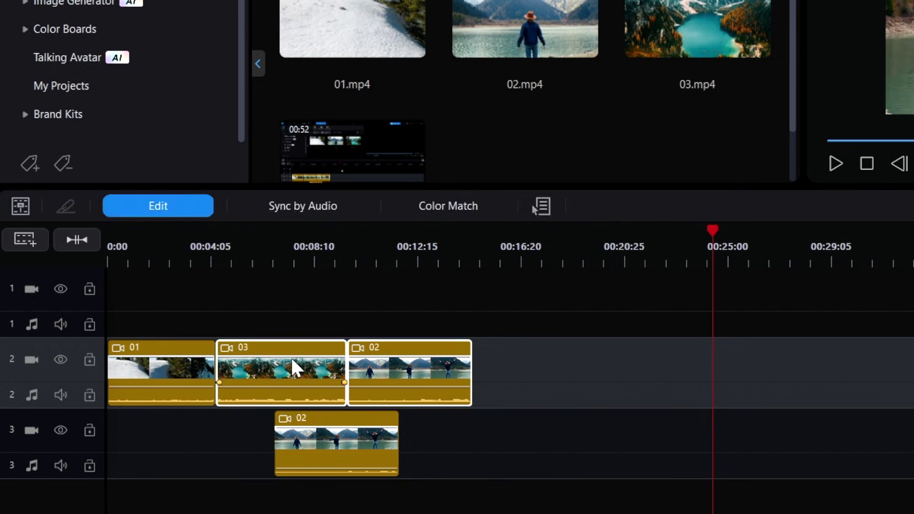
pyautogui.rightClick(291, 357)
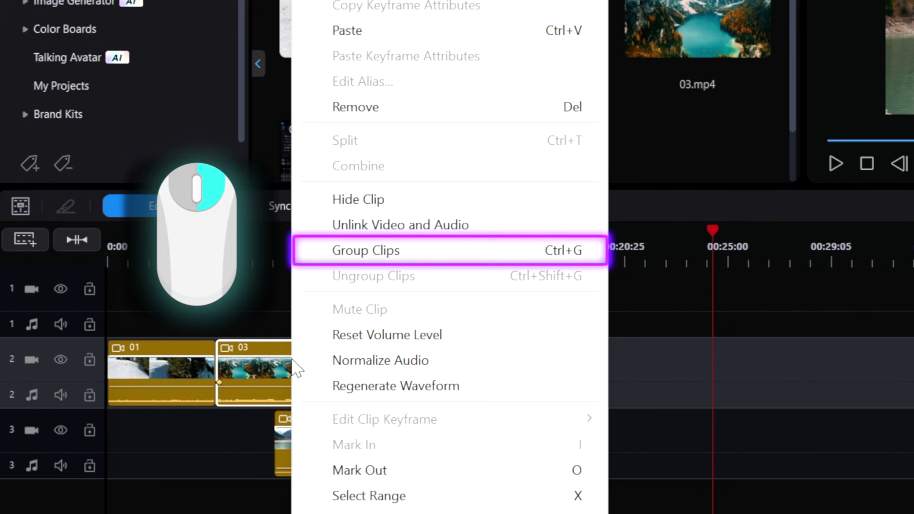
pyautogui.click(438, 251)
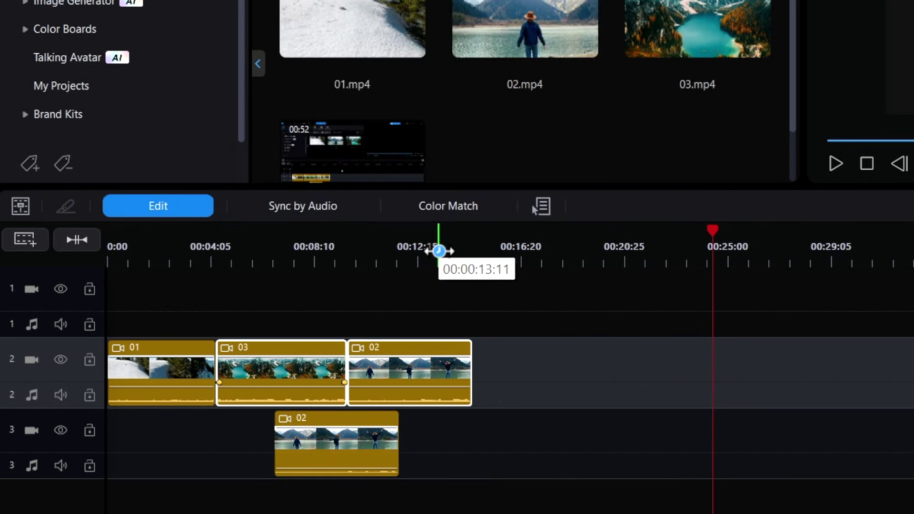
pyautogui.moveTo(395, 361); pyautogui.dragTo(624, 433)
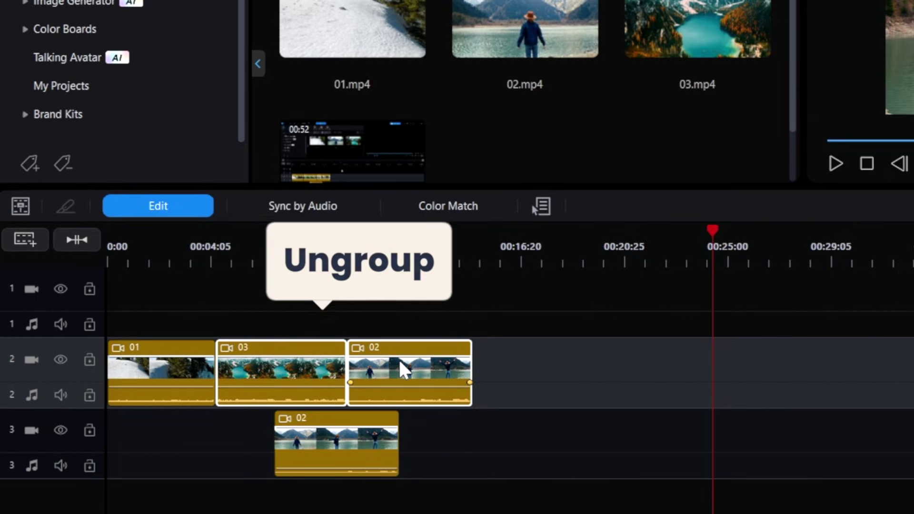
# - Ungroup clips 03 and 02 and reposition each clip on track 1 separately
pyautogui.rightClick(400, 362)
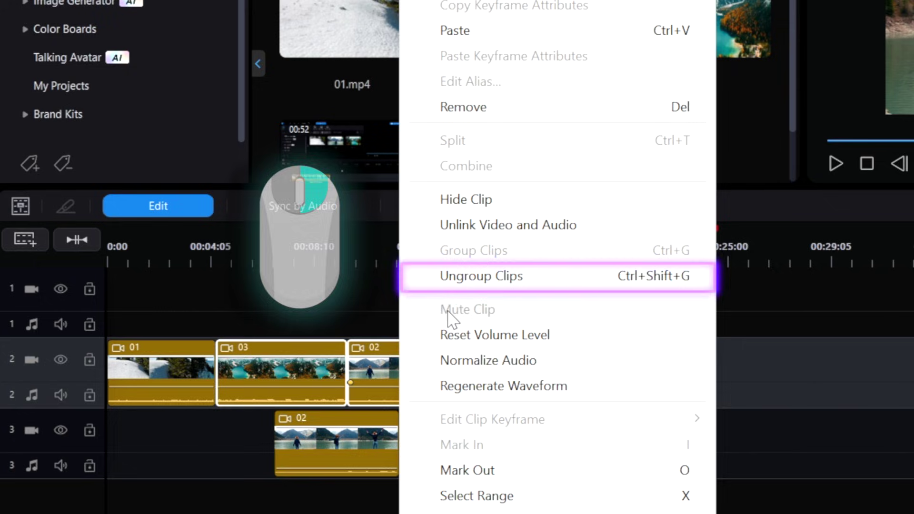
pyautogui.click(513, 277)
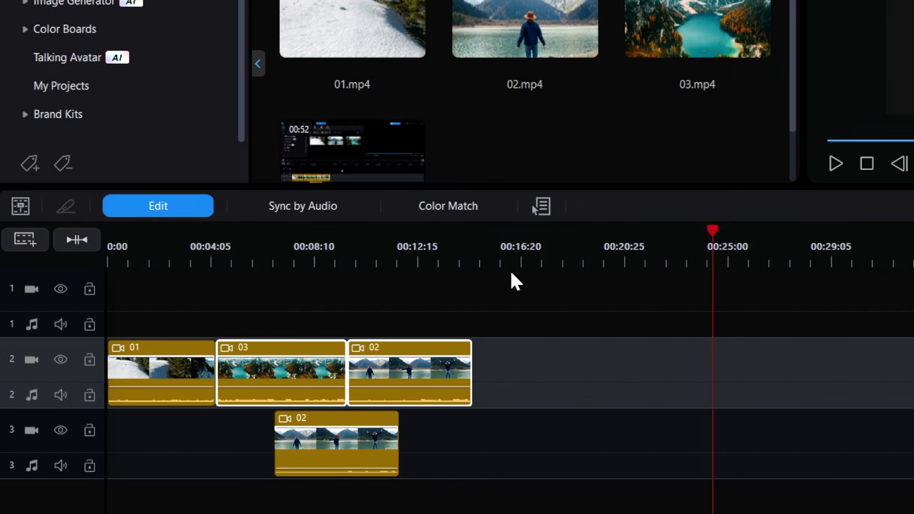
pyautogui.moveTo(372, 381); pyautogui.dragTo(503, 320)
pyautogui.moveTo(295, 376); pyautogui.dragTo(218, 316)
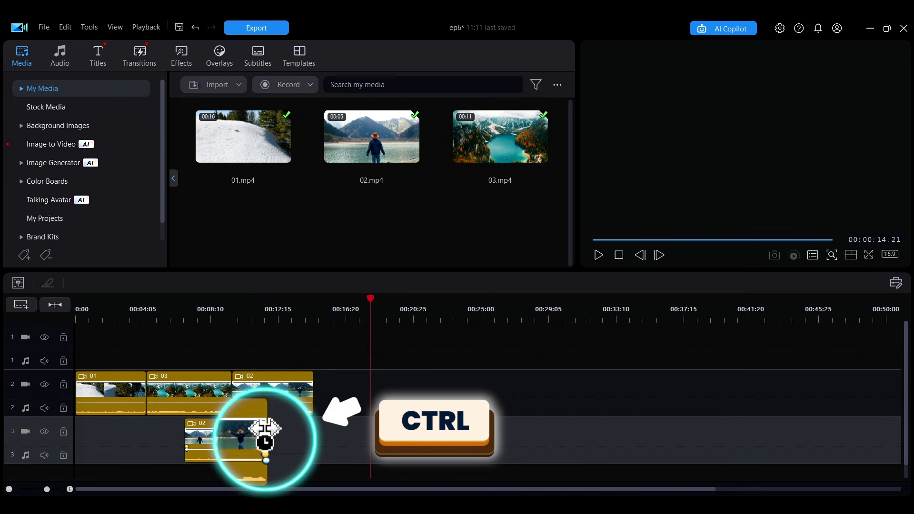
# - Speed up clip 02 on track 3 by shortening its end, then preview it
pyautogui.moveTo(265, 428); pyautogui.dragTo(217, 437)
pyautogui.click(184, 309)
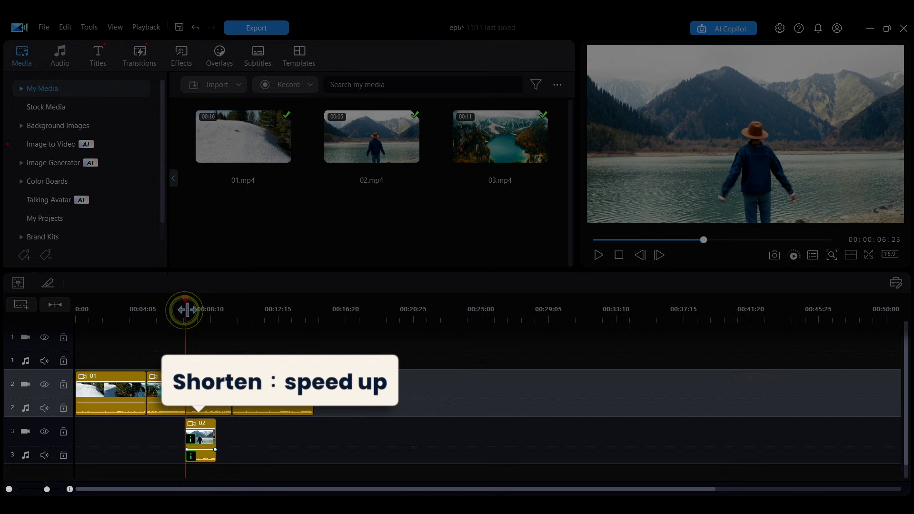
pyautogui.press('space')
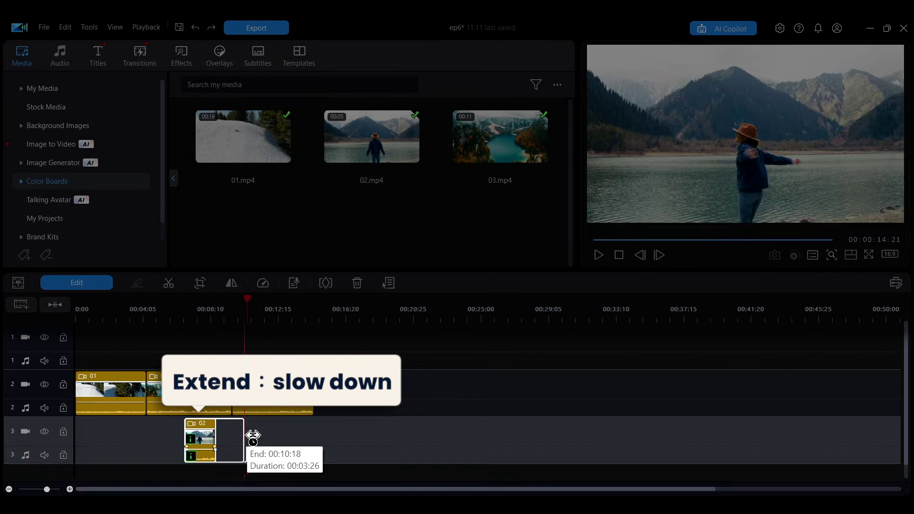
# - Stretch clip 02 past its original length to slow it, then preview from about 00:07:00
pyautogui.moveTo(246, 436); pyautogui.dragTo(322, 437)
pyautogui.click(189, 314)
pyautogui.press('space')
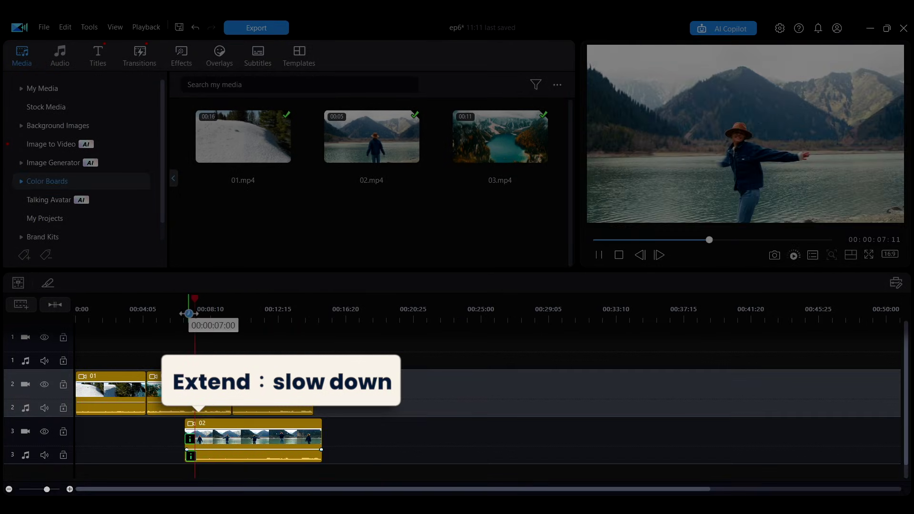